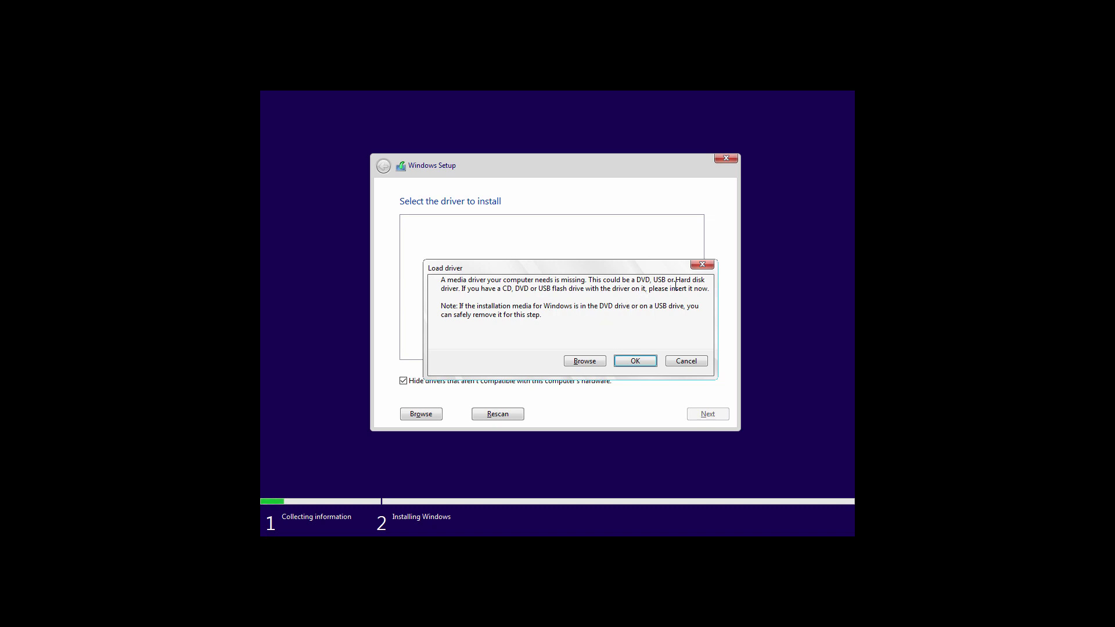
- Dismiss the missing-driver message, list disks in DiskPart (only Disk 0, 100 GB), and leave DiskPart
left_click(701, 266)
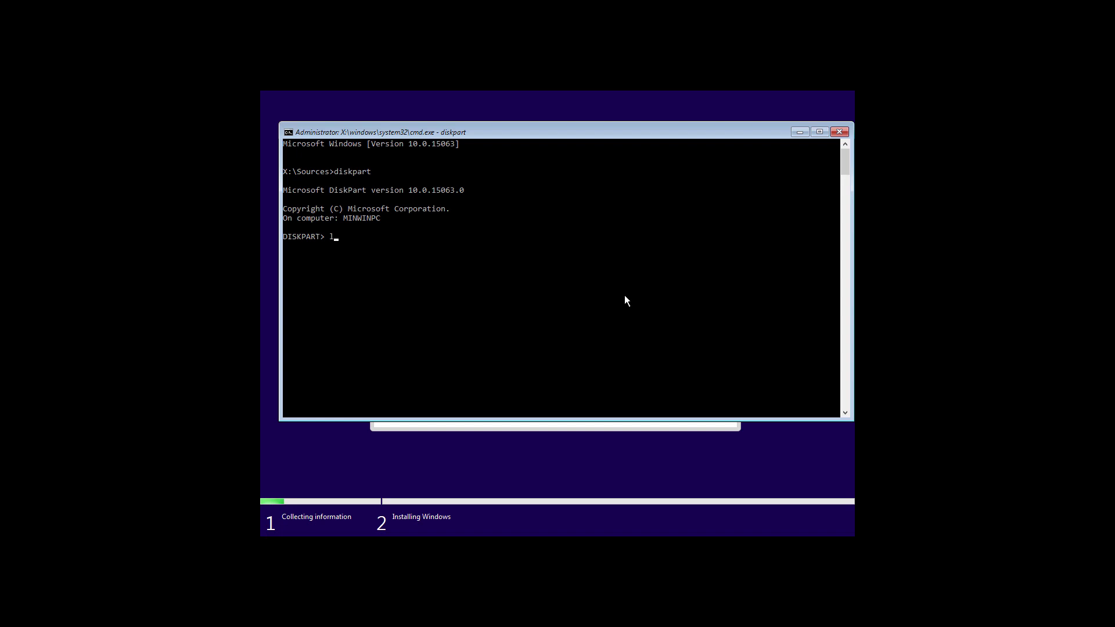
type("is disk")
key("Return")
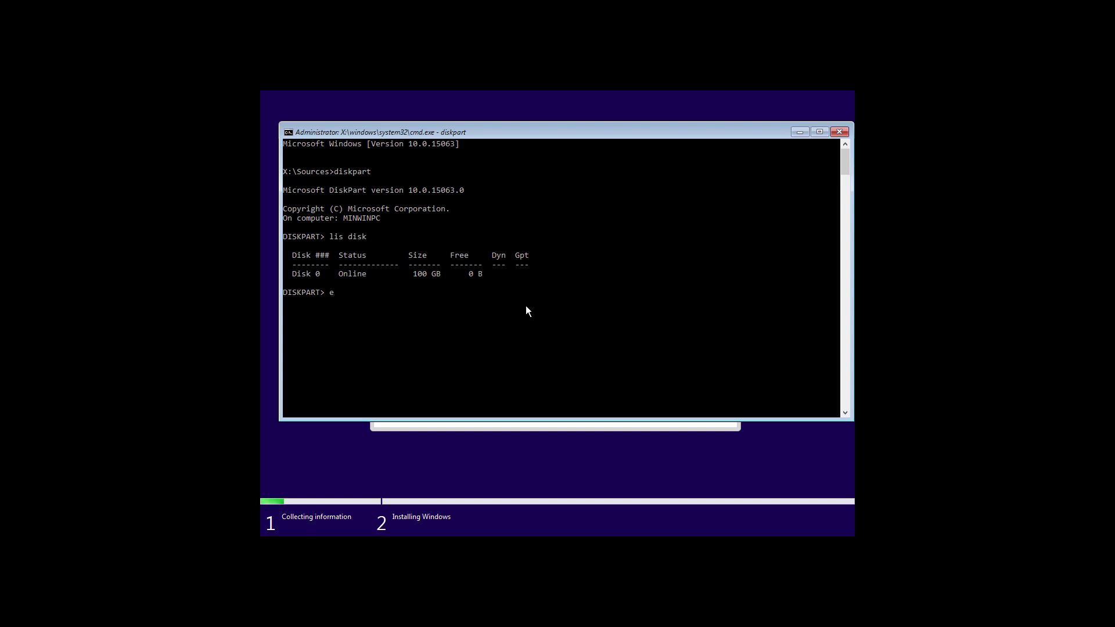
type("exit")
key("Return")
type("e")
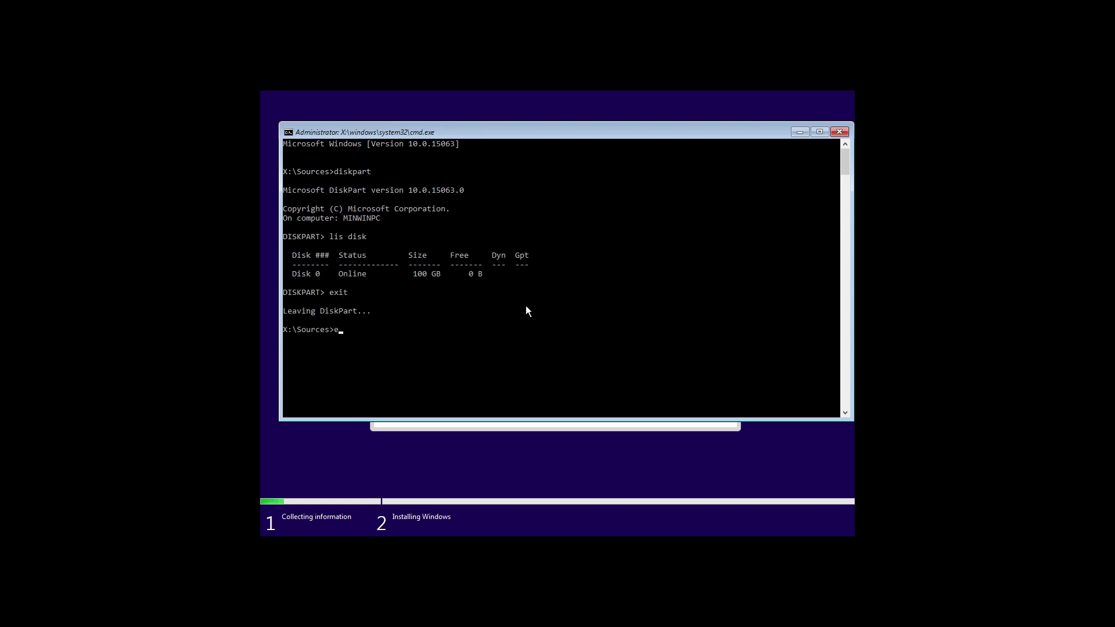
type("xit")
- Close the command prompt, quit Windows Setup and cancel the installation back to the desktop
key("Return")
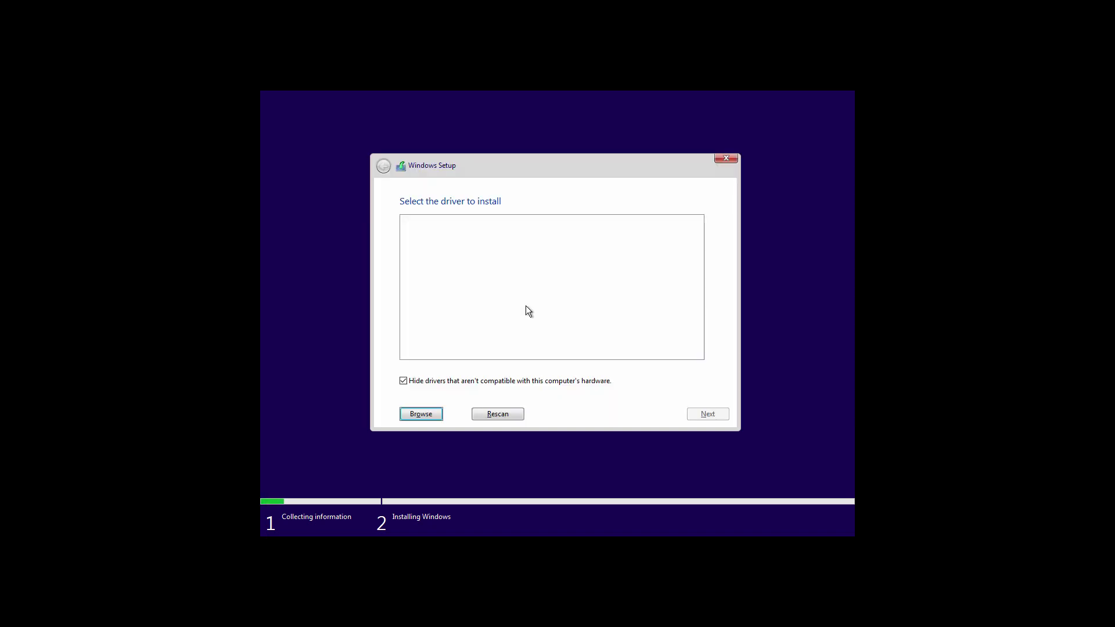
left_click(725, 161)
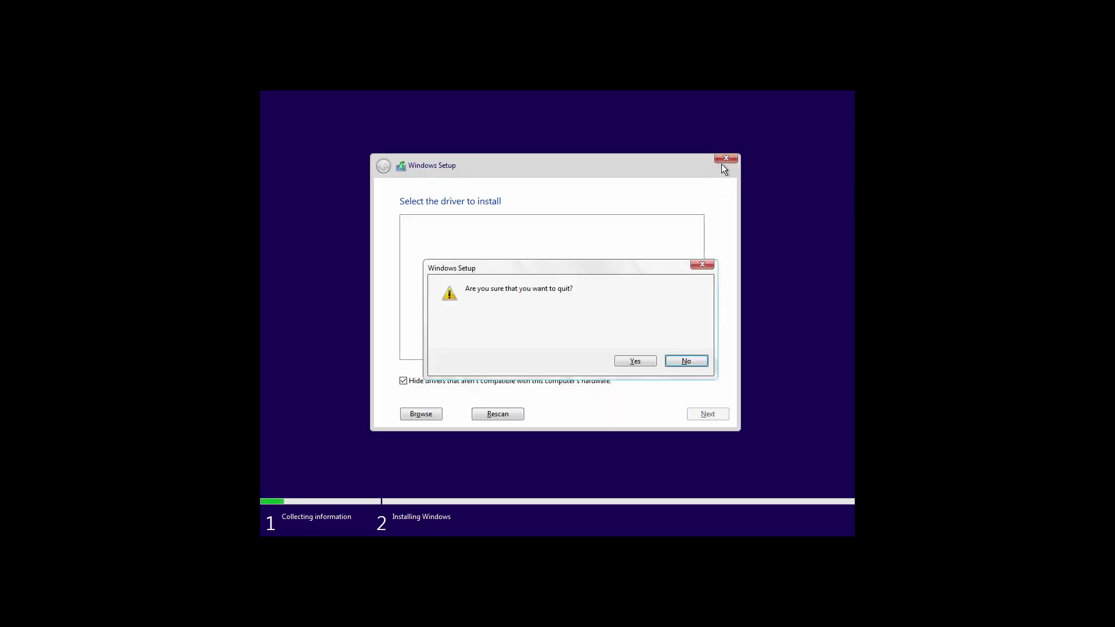
left_click(636, 359)
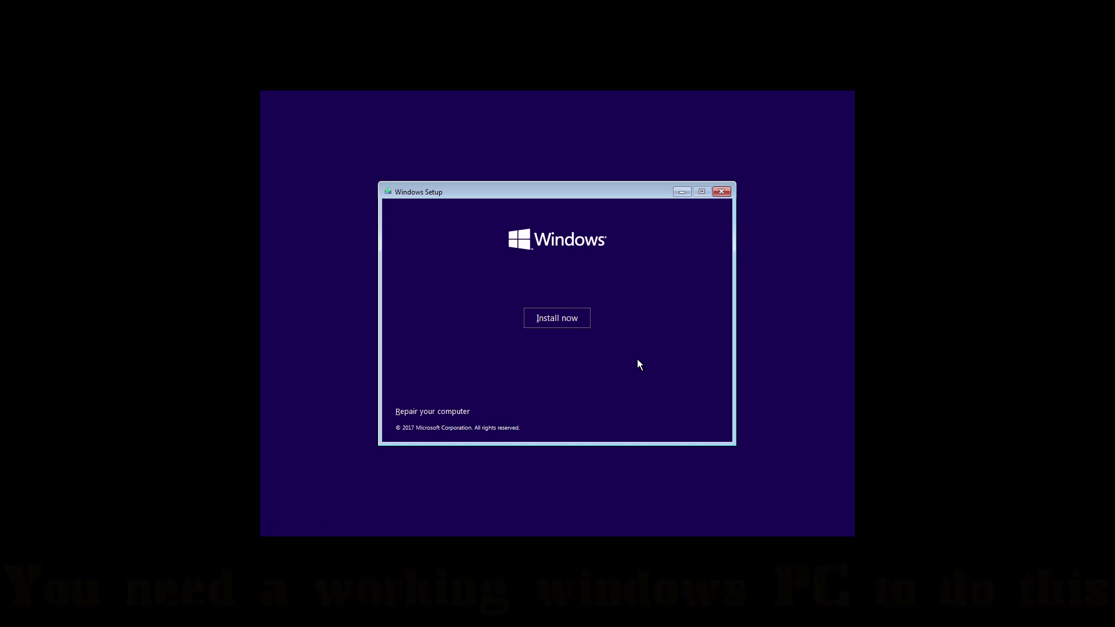
left_click(722, 193)
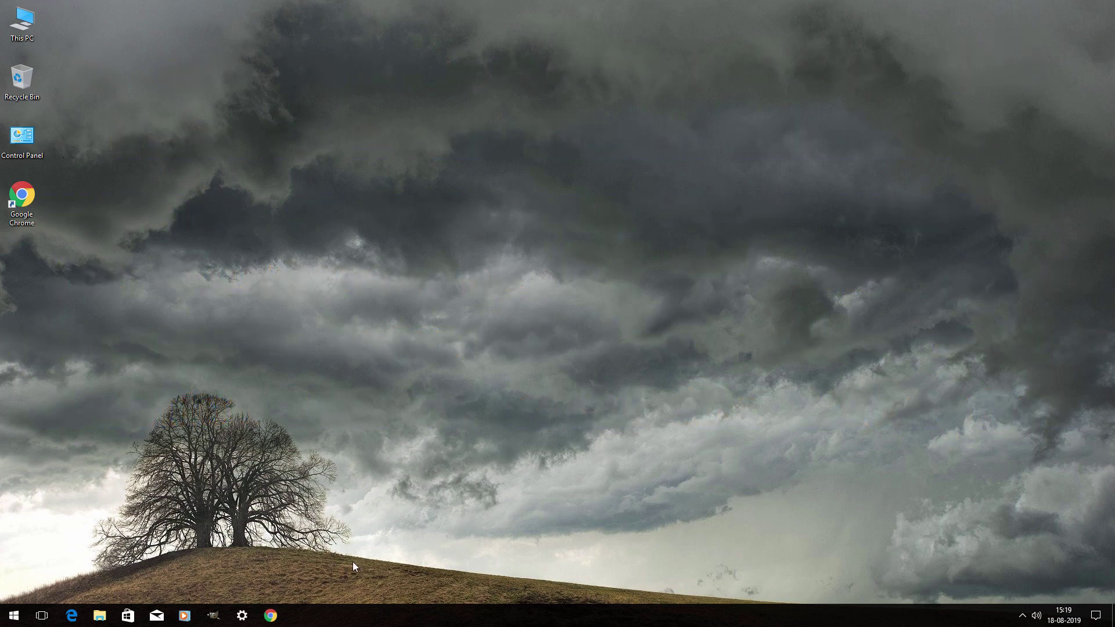
- Search Google in Chrome for 'media creation tool', open Microsoft's page and download the tool
left_click(279, 615)
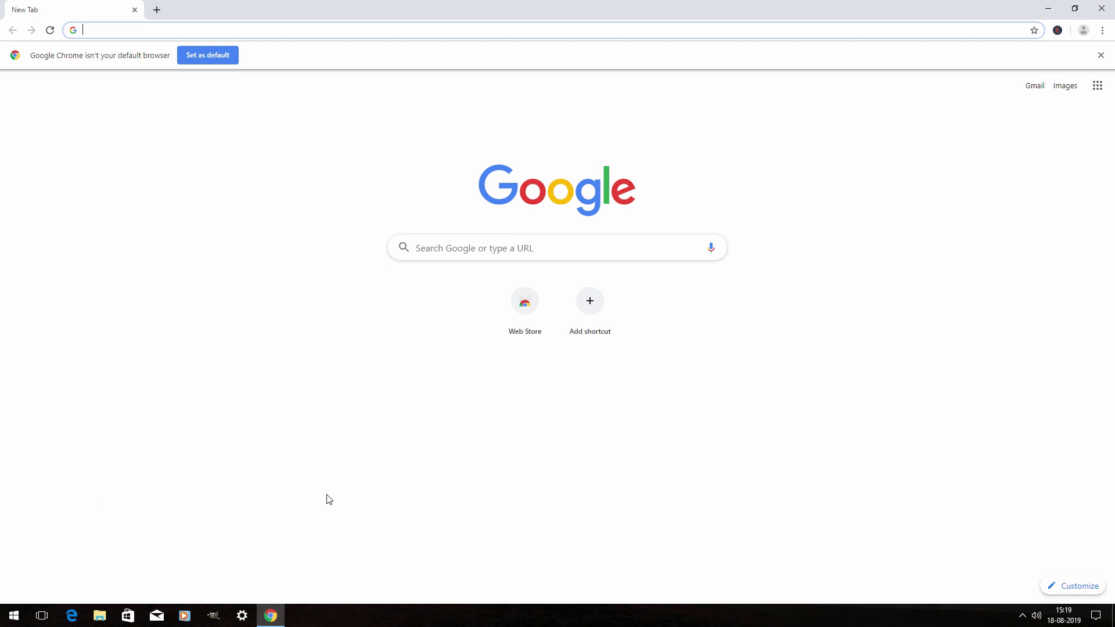
left_click(458, 256)
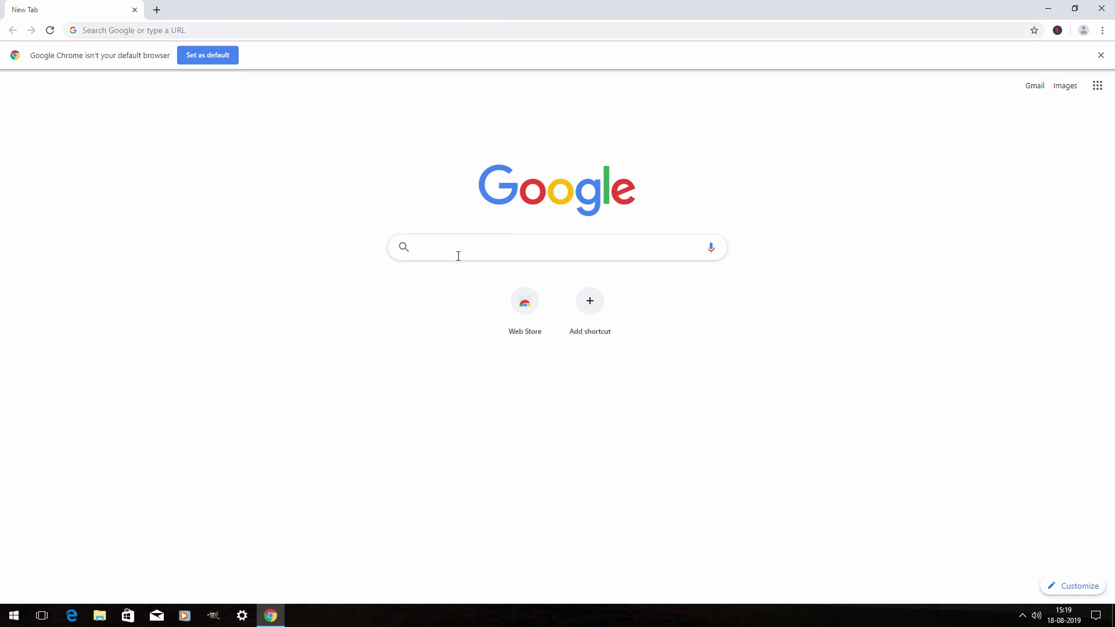
type("media c")
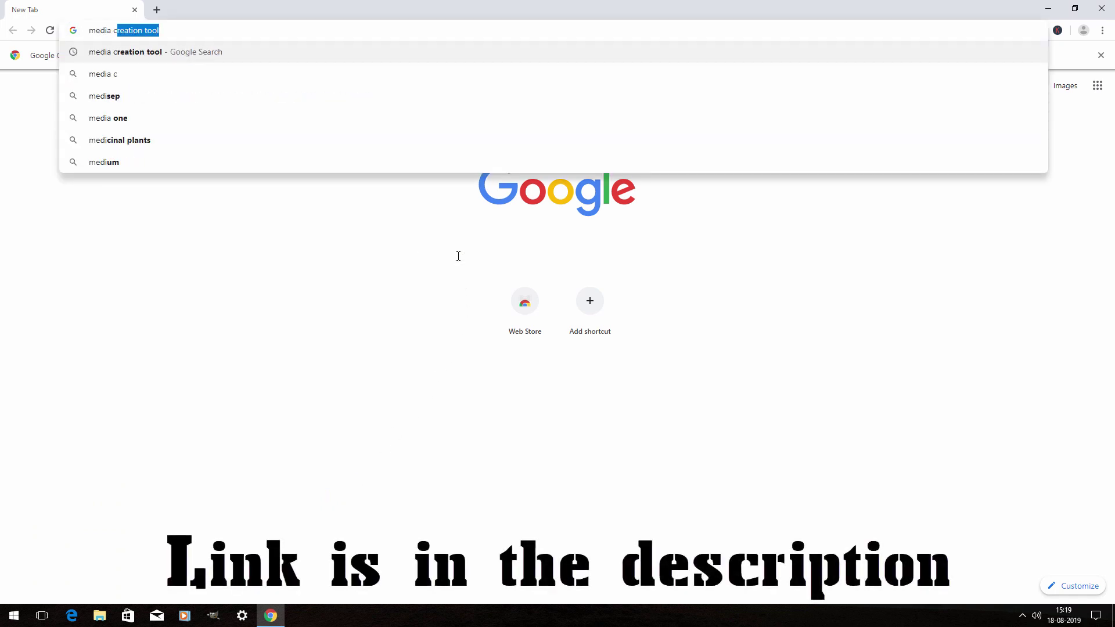
type("reation ")
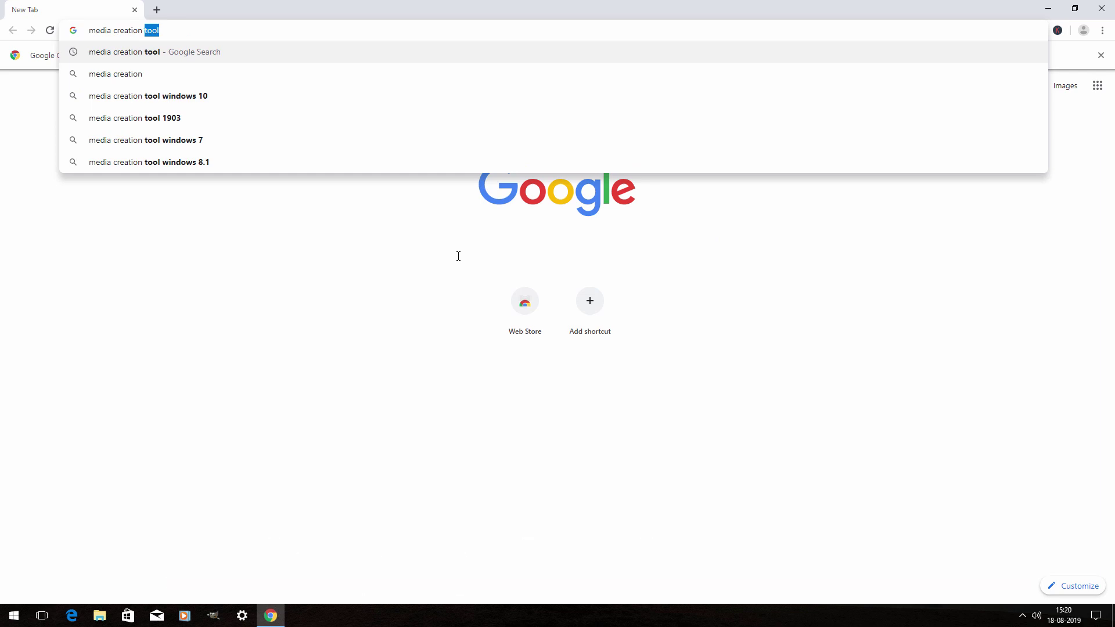
type("tool")
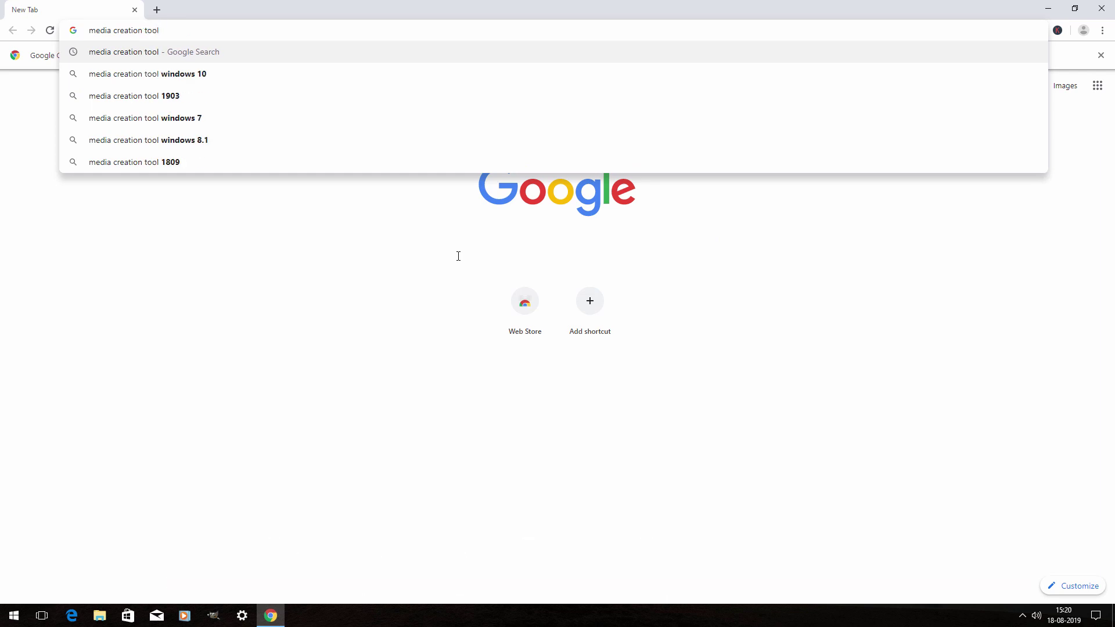
key("Return")
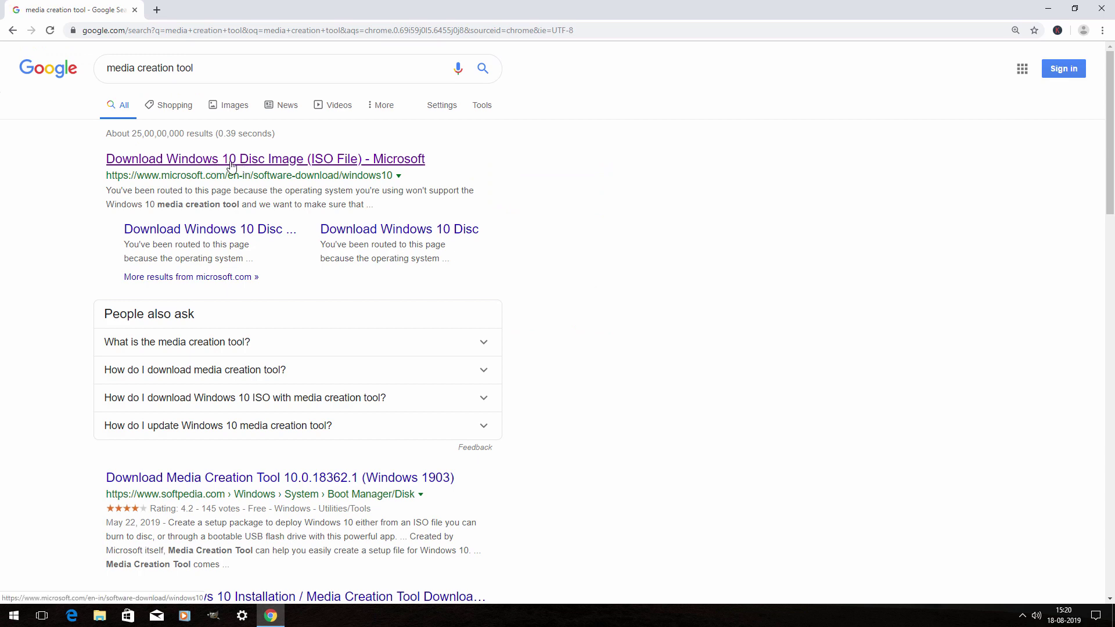
left_click(251, 165)
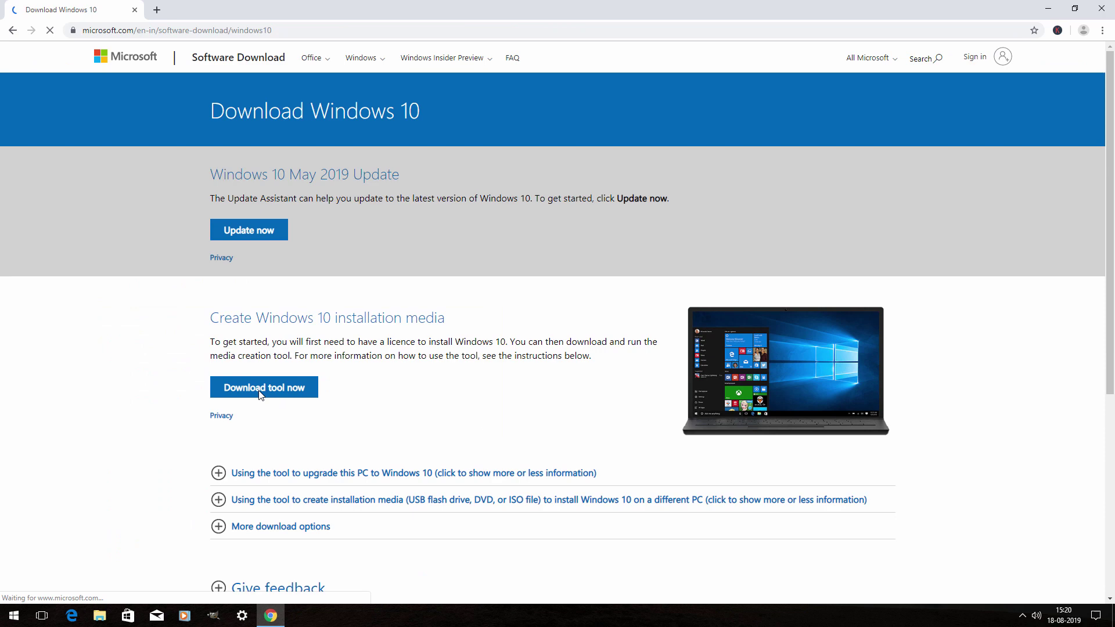
left_click(275, 392)
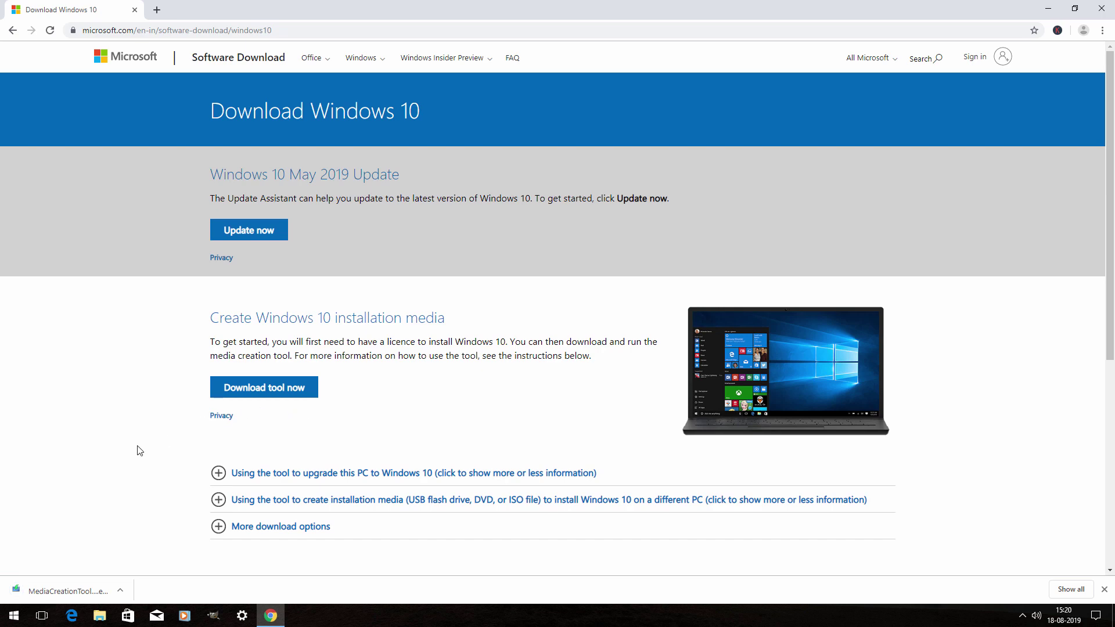
- Launch Media Creation Tool, accept the licence and choose to create media for another PC without recommended options
left_click(59, 592)
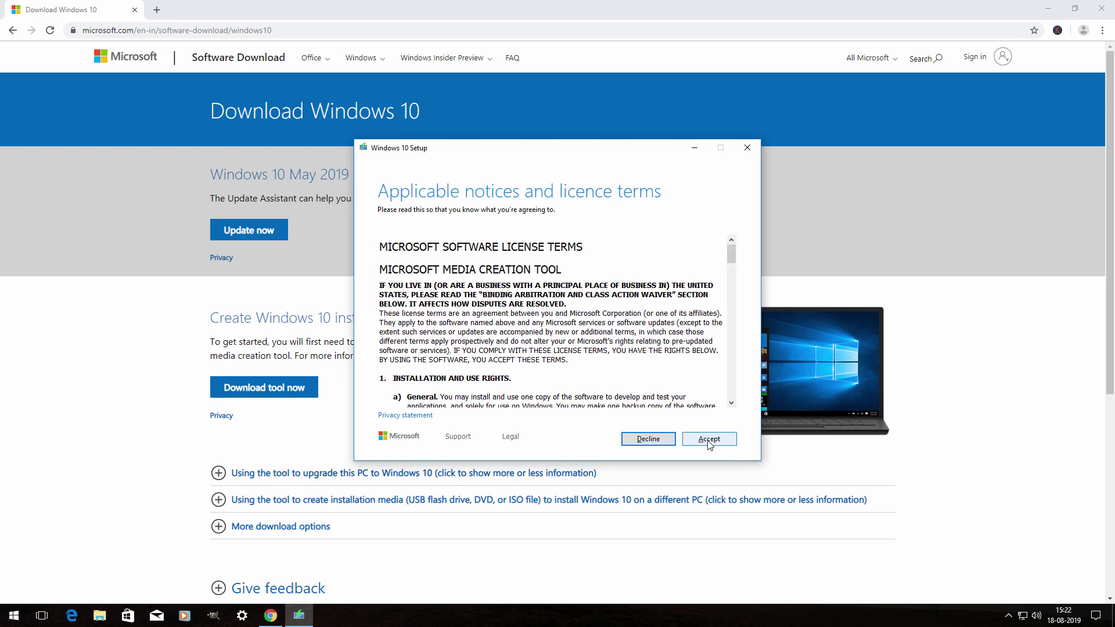
left_click(709, 440)
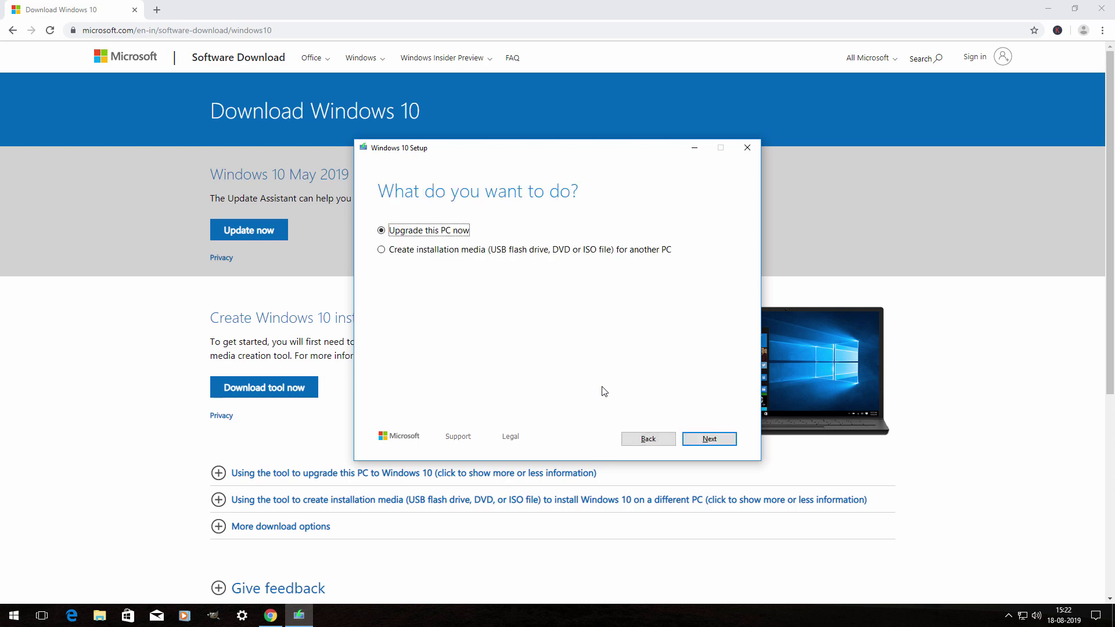
left_click(422, 253)
left_click(709, 438)
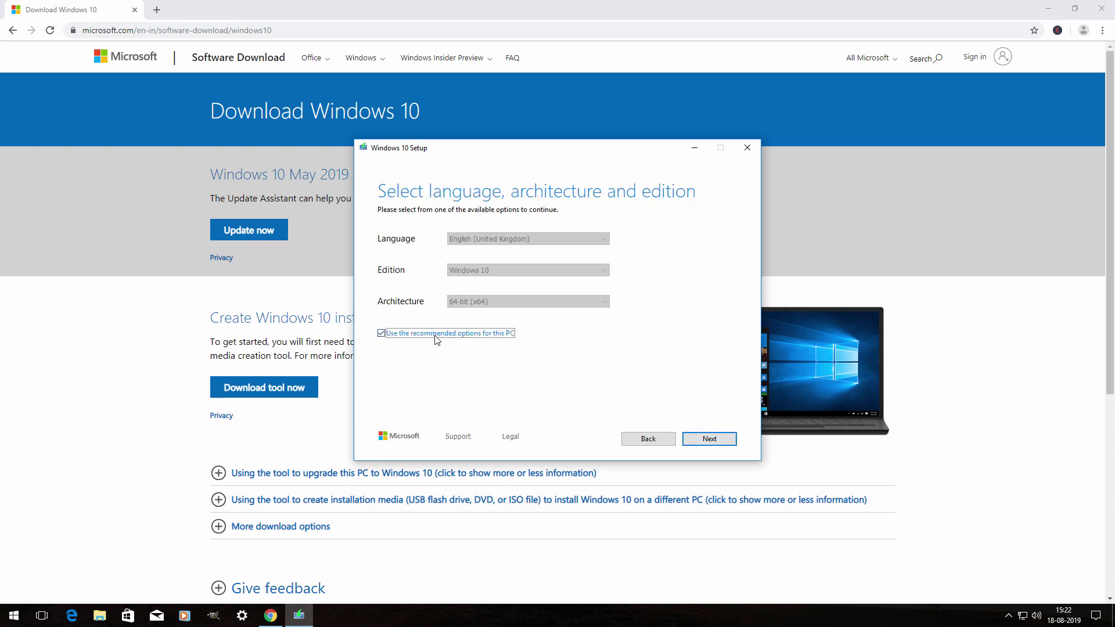
left_click(421, 339)
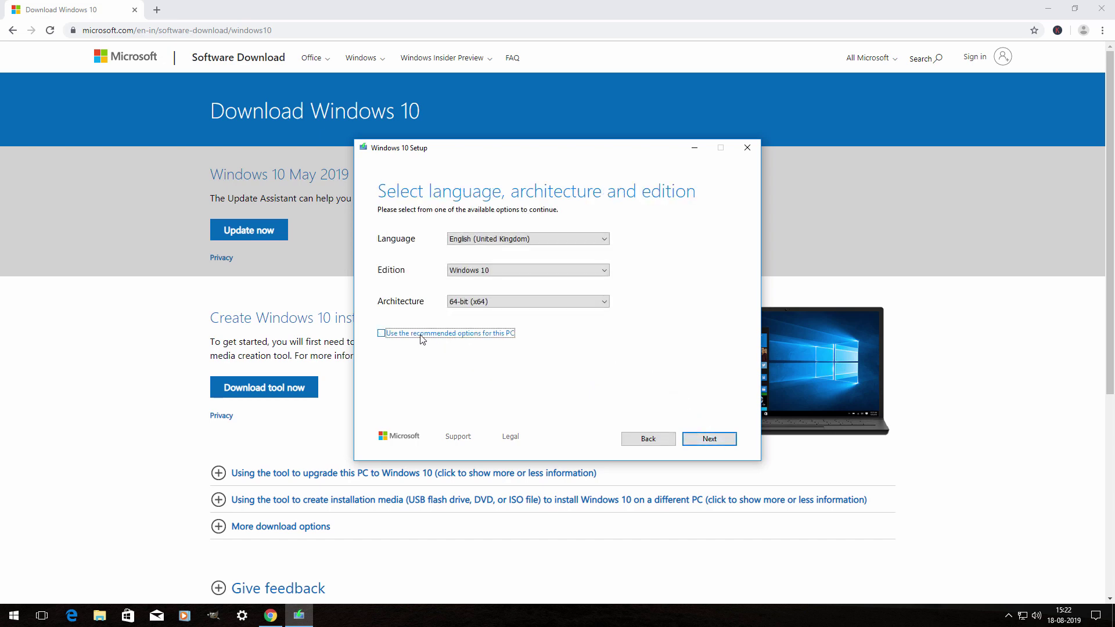
- Choose English (United States), select ISO file as the media type and continue to the save location
left_click(479, 240)
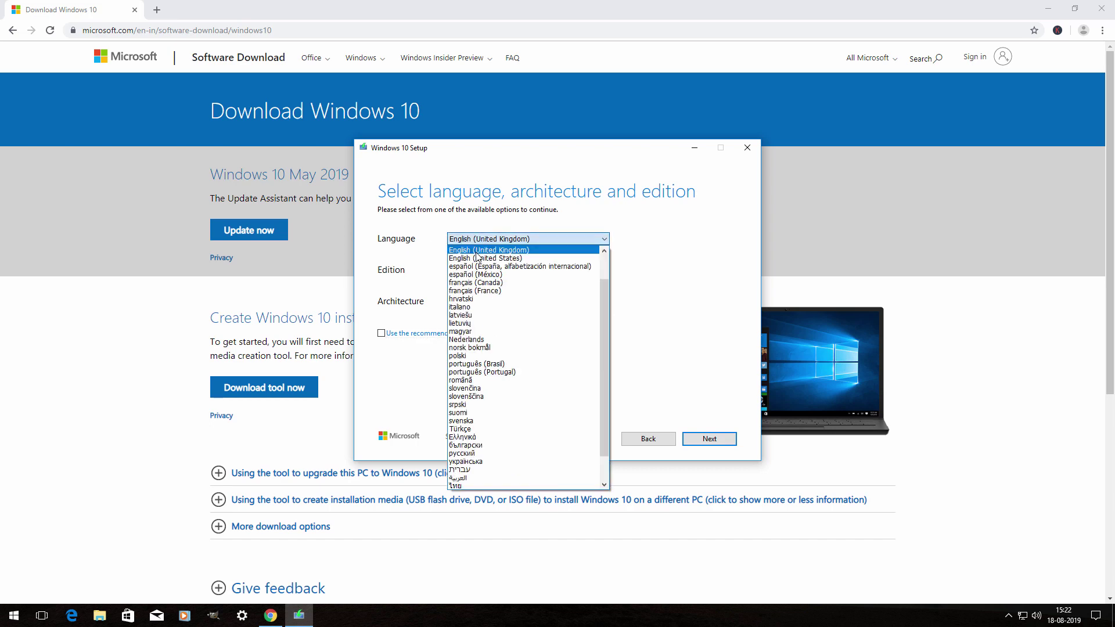
left_click(479, 259)
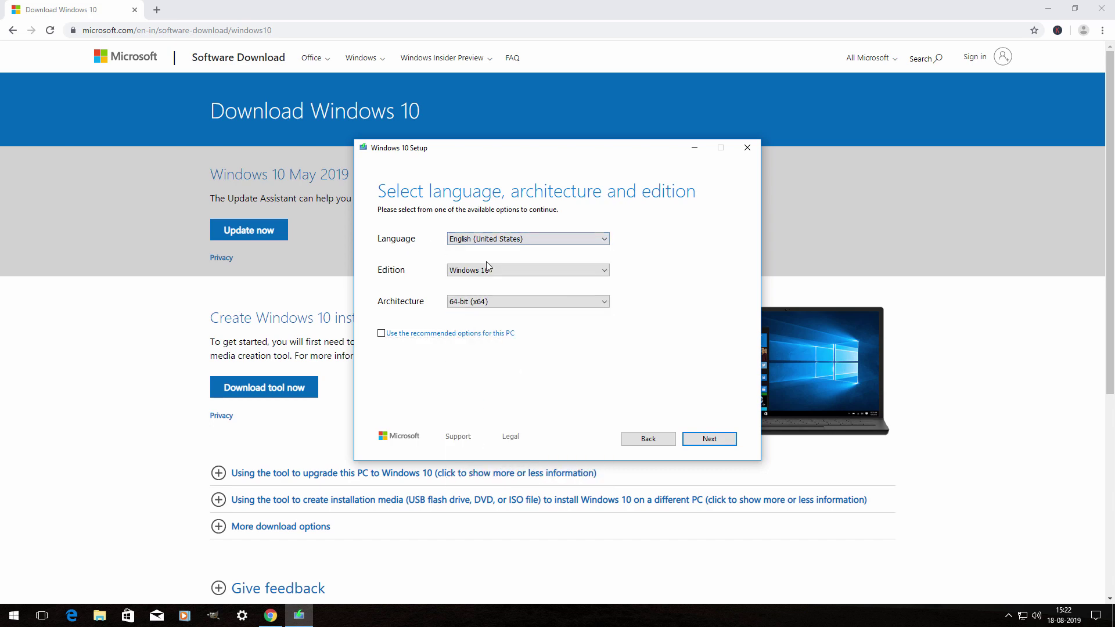
left_click(703, 441)
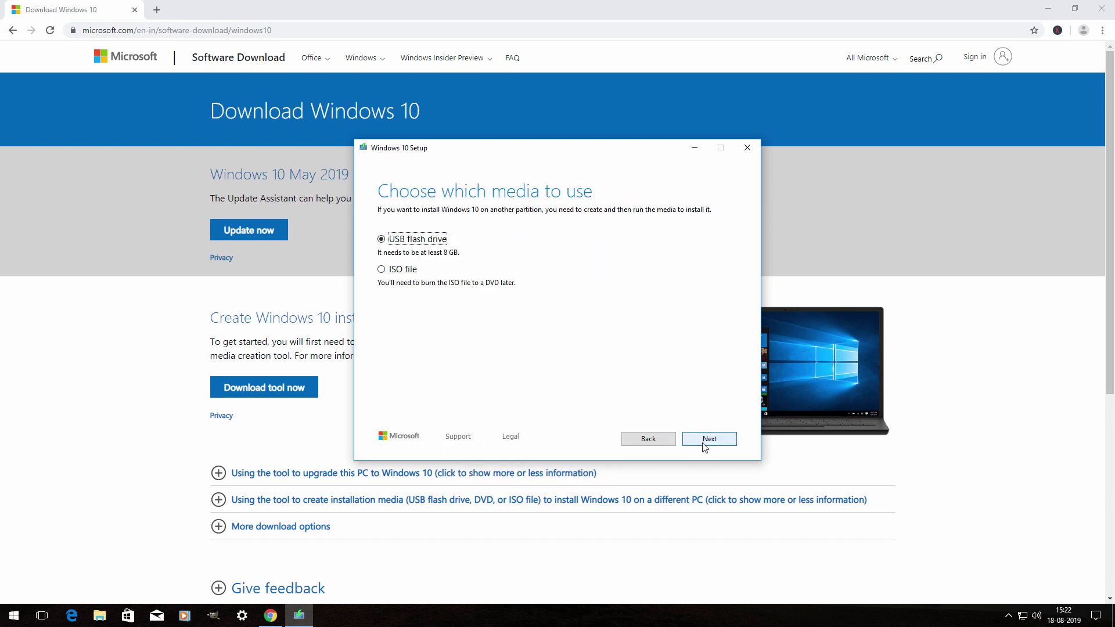
left_click(398, 270)
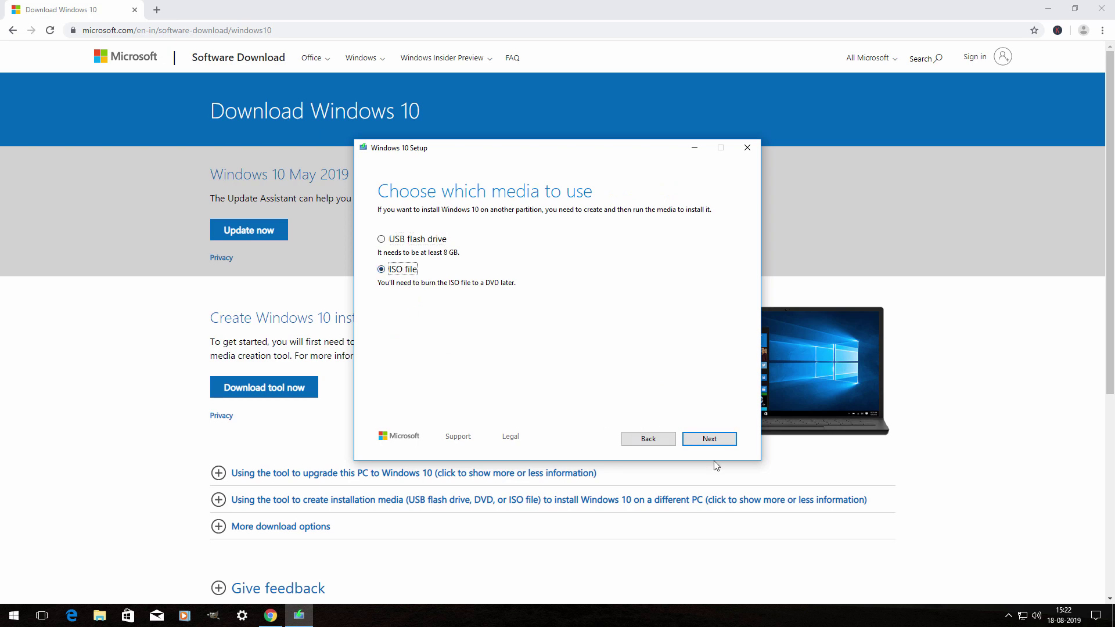
left_click(711, 441)
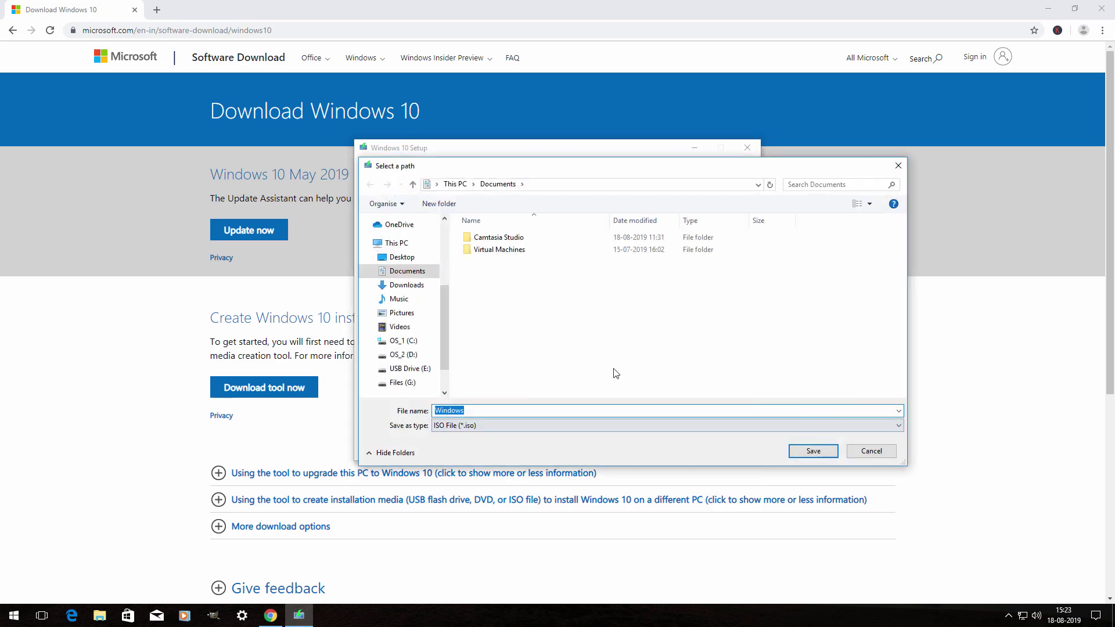
- Name the file Windows10, save it to Documents to start the download, then inspect the finished ISO
left_click(491, 413)
type("10")
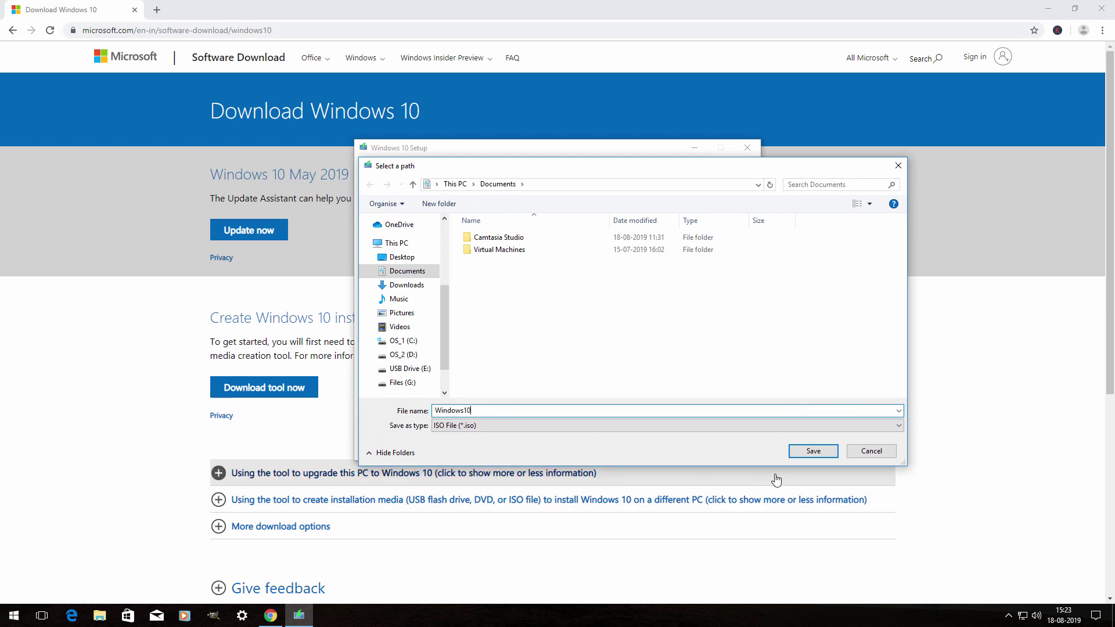
left_click(813, 451)
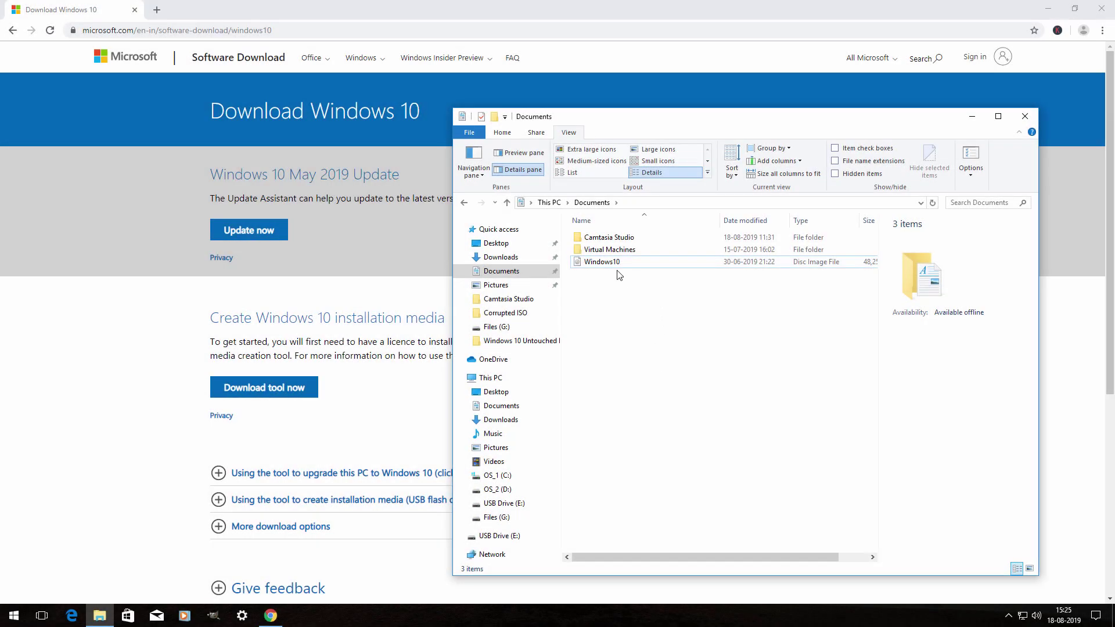
left_click(606, 269)
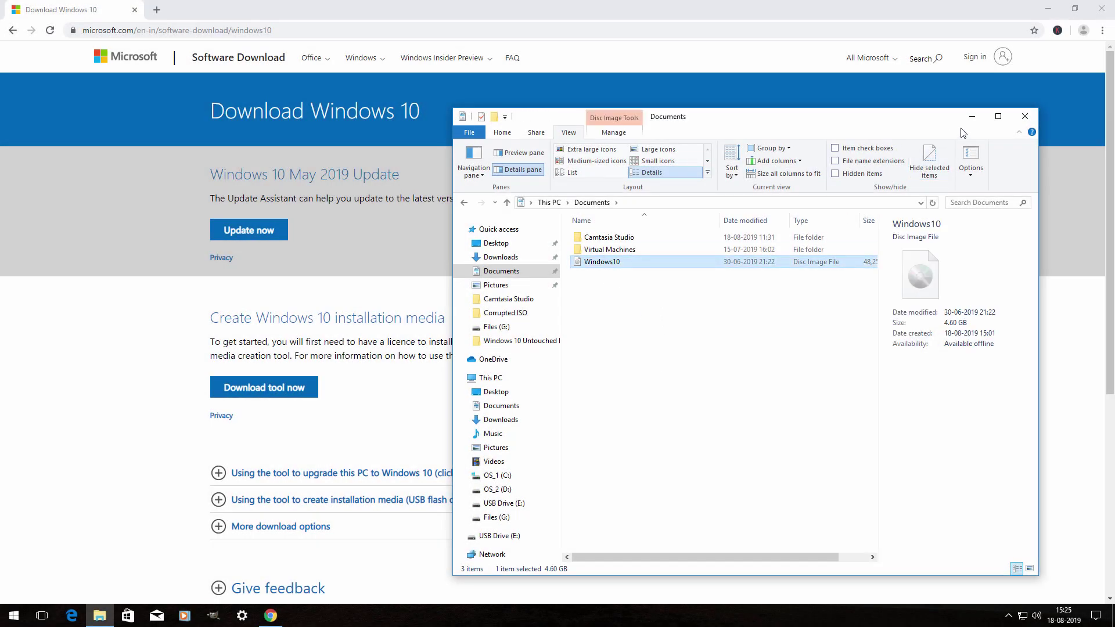
- Search for rufus in a new Chrome tab, download Rufus 3.6 from rufus.ie and launch it
left_click(971, 115)
left_click(160, 14)
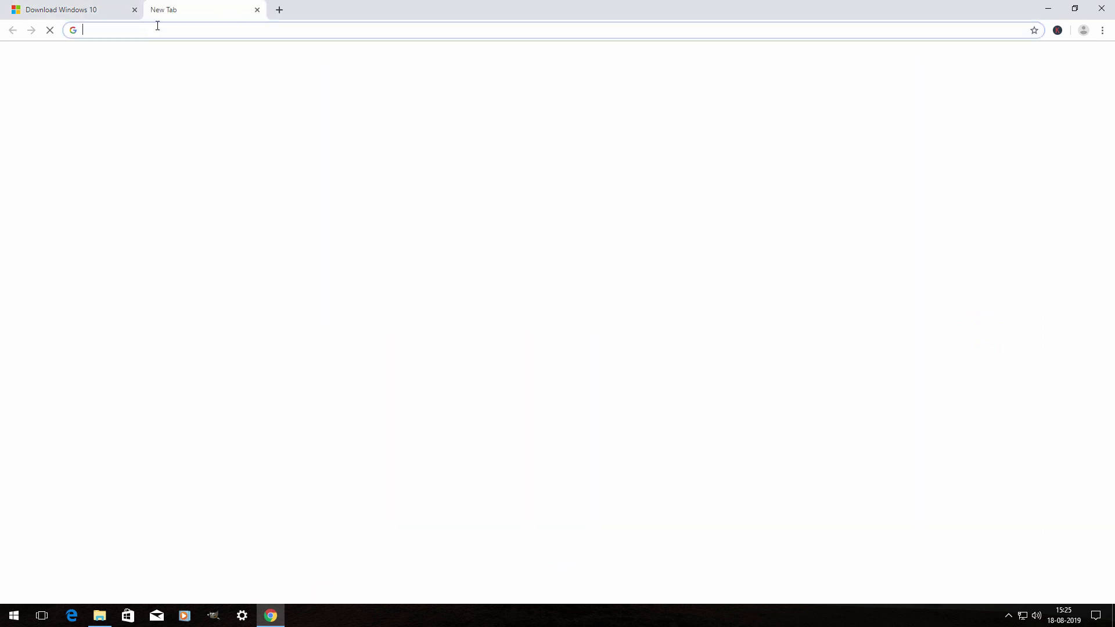
left_click(511, 225)
type("ru")
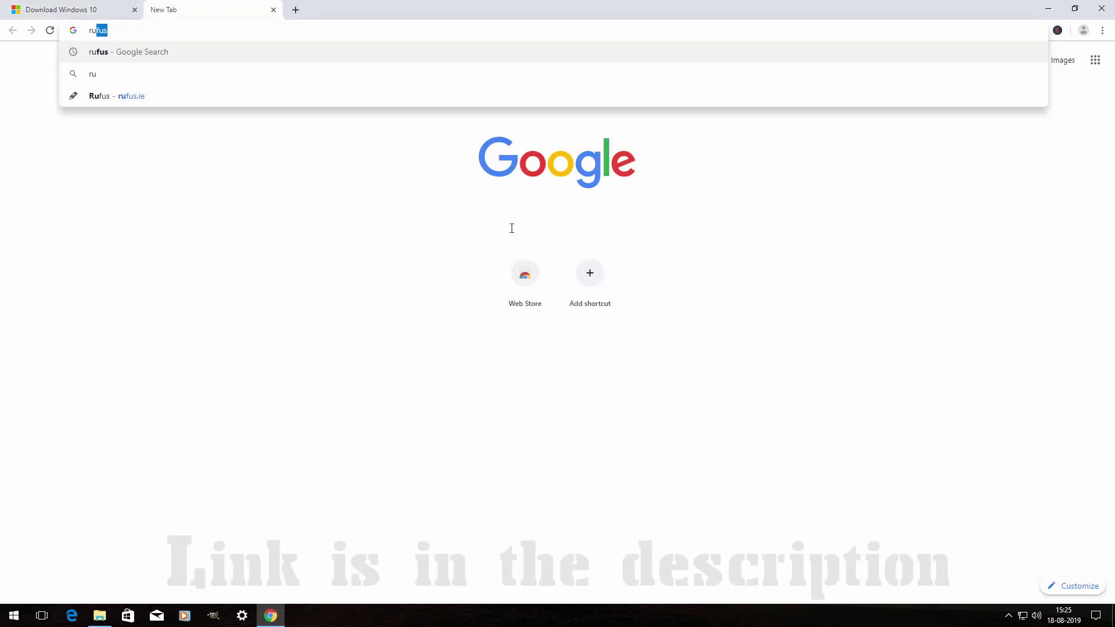
type("fus")
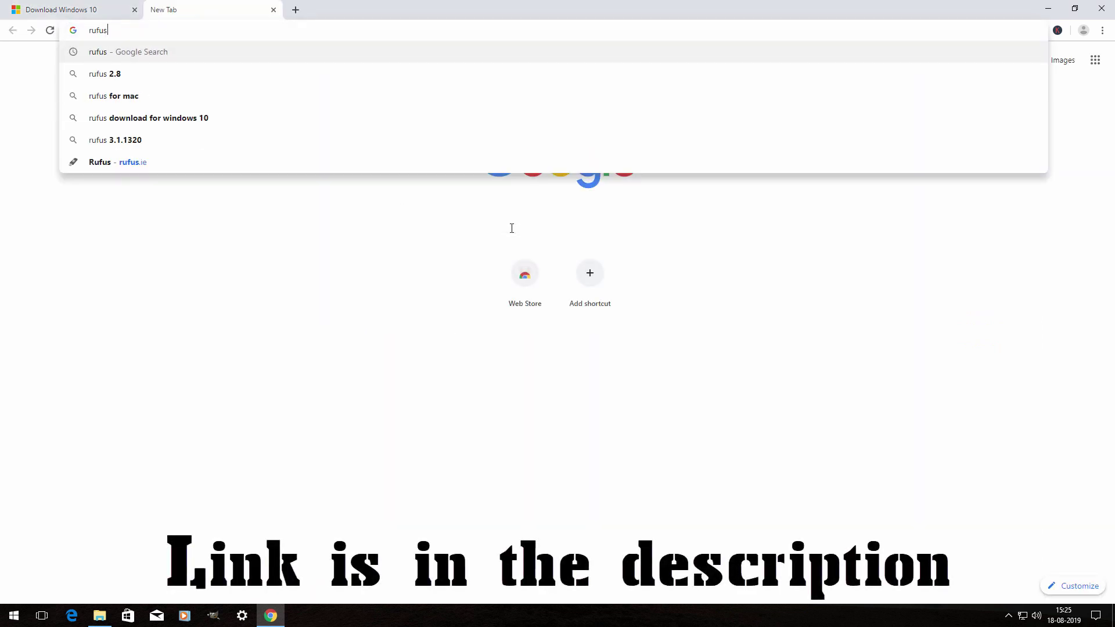
key("Return")
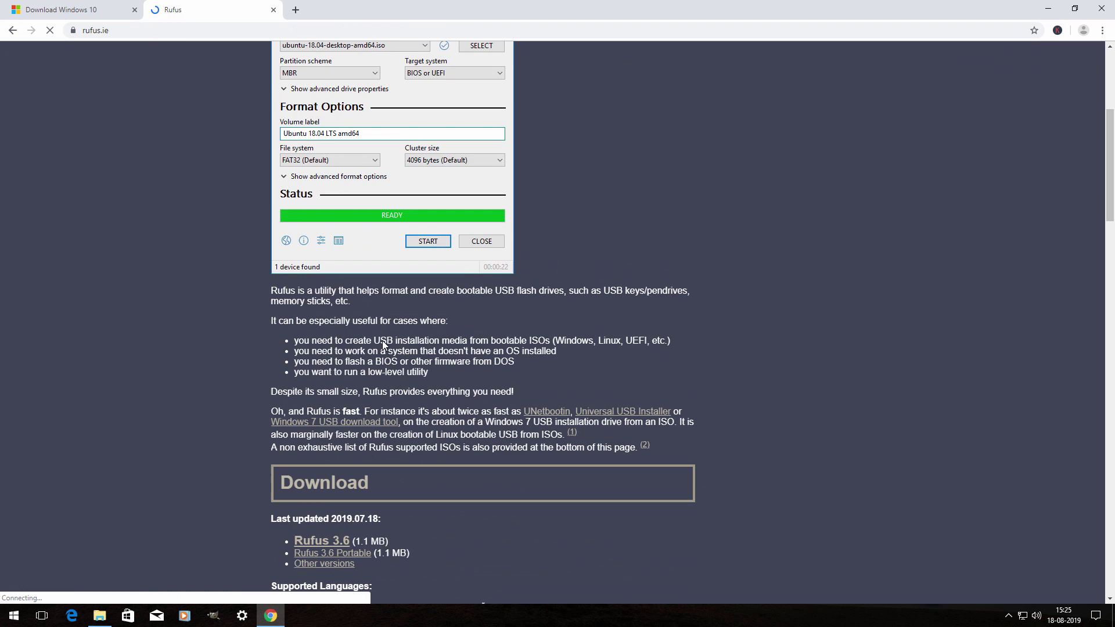
scroll(384, 344, "down", 4)
scroll(379, 348, "up", 1)
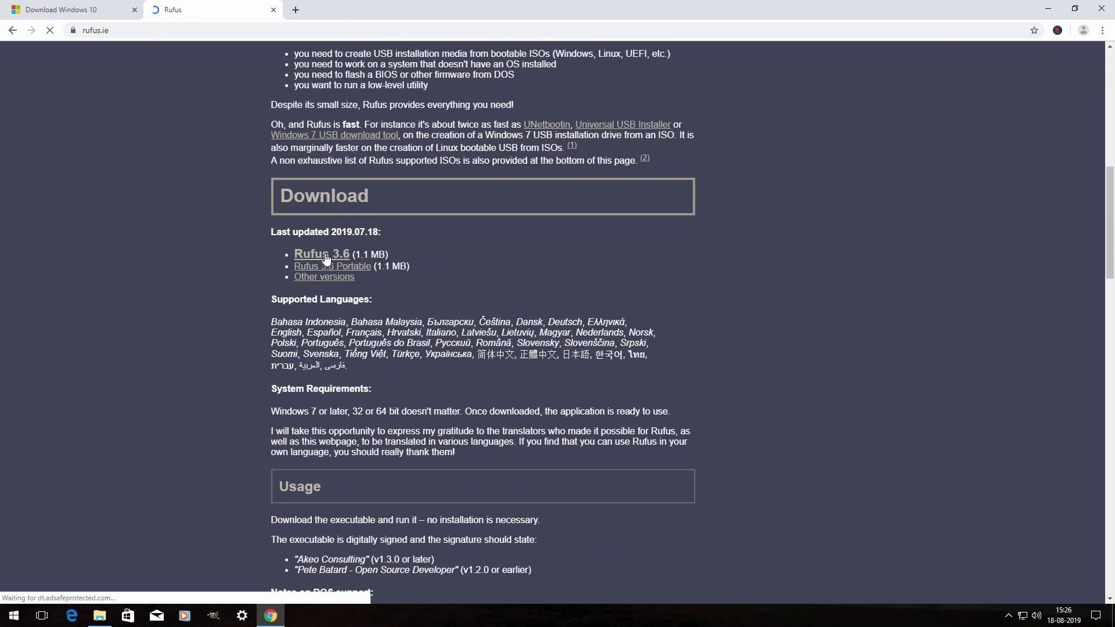
left_click(325, 257)
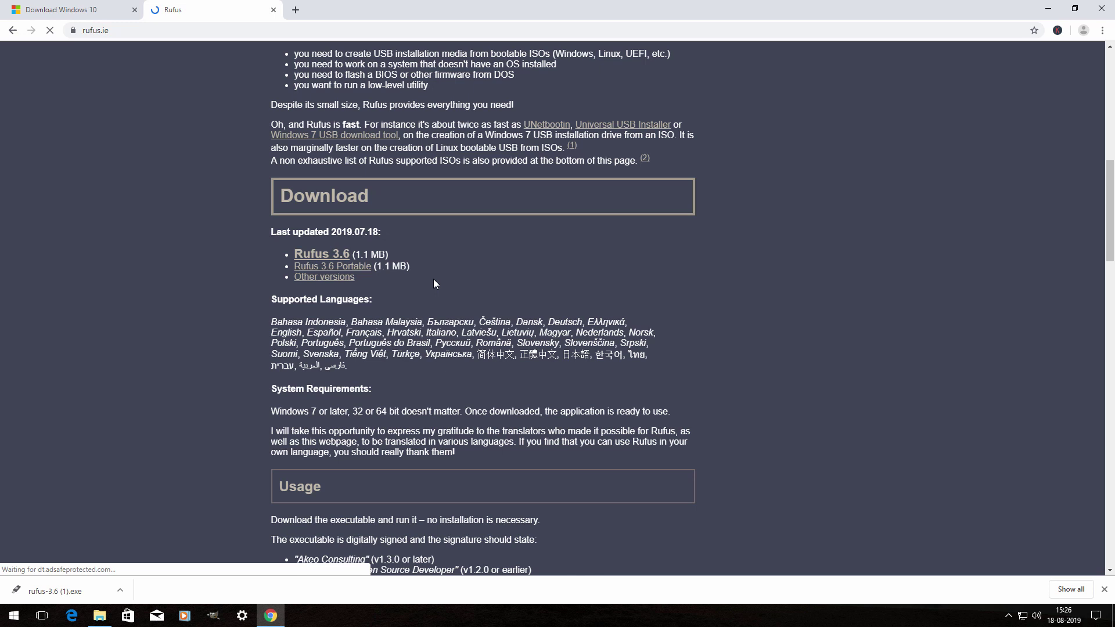
left_click(71, 586)
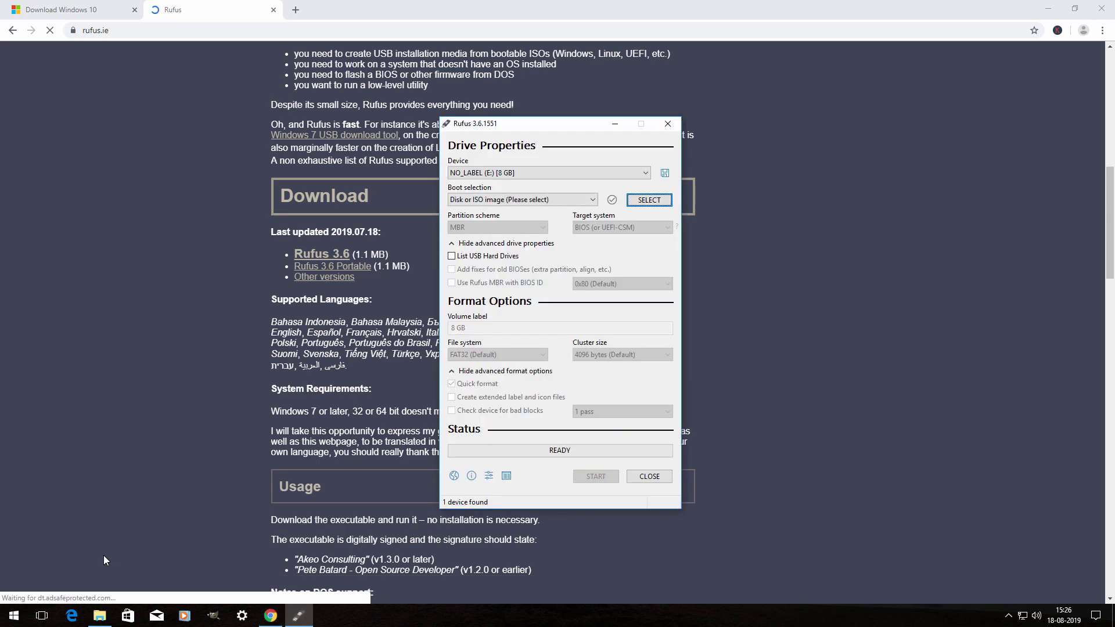
- Select the 8 GB NO_LABEL (E:) drive and load Windows10.iso from Documents as the boot image
left_click(501, 171)
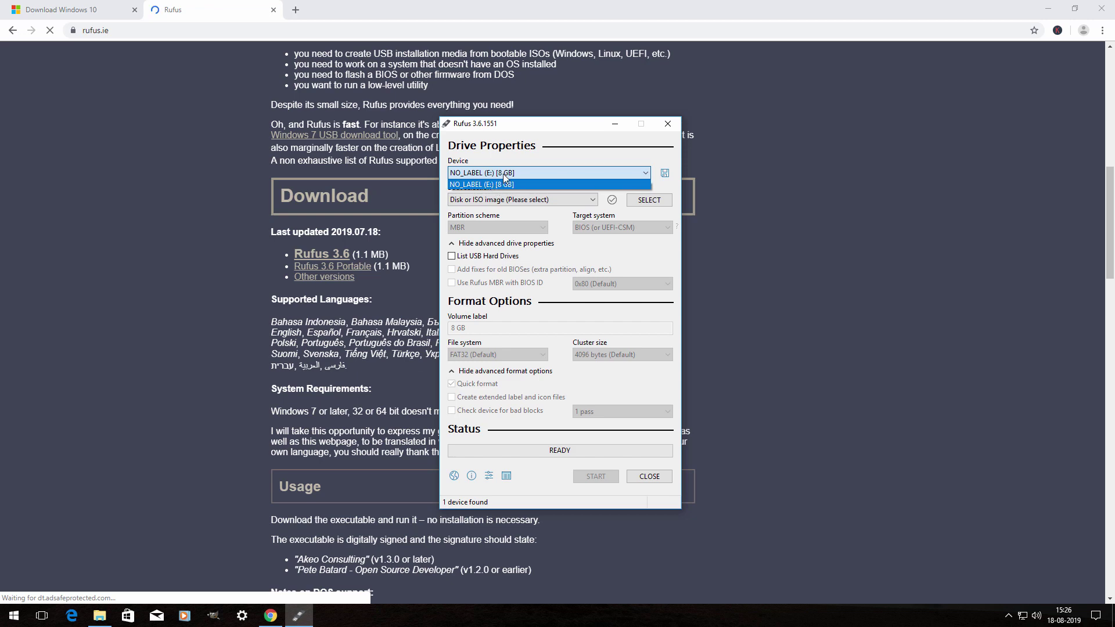
left_click(502, 173)
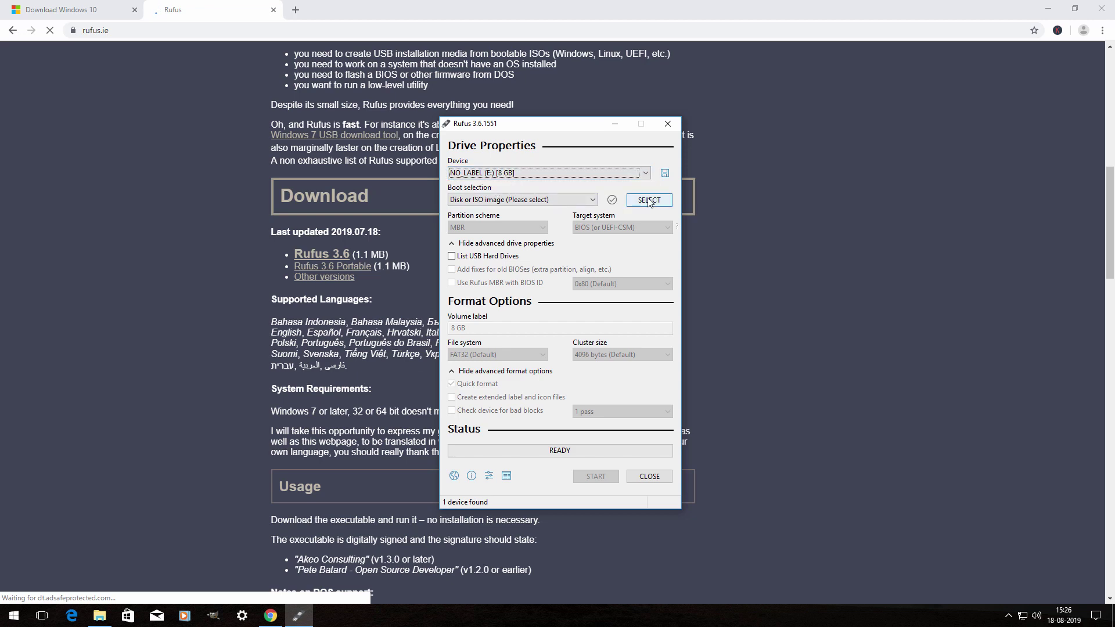
left_click(647, 201)
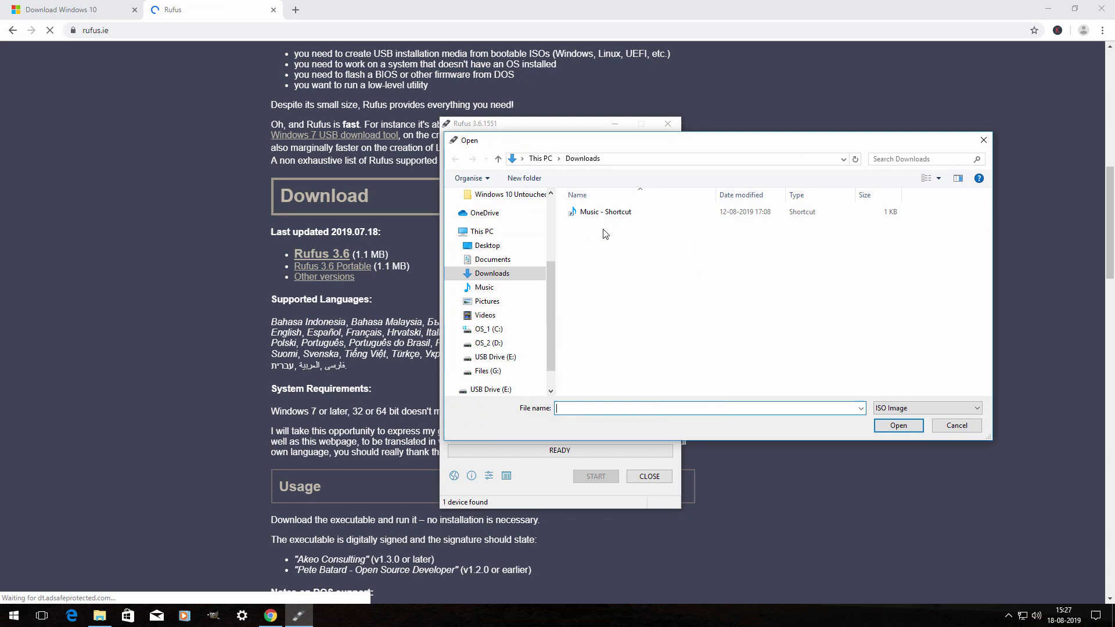
left_click(492, 261)
left_click(592, 237)
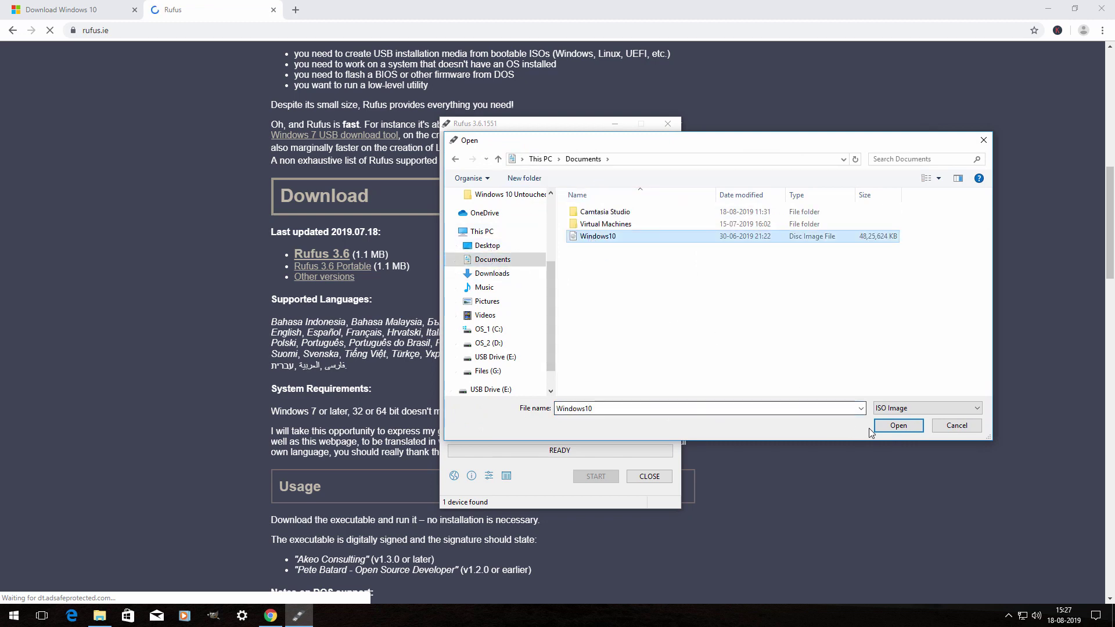
left_click(898, 425)
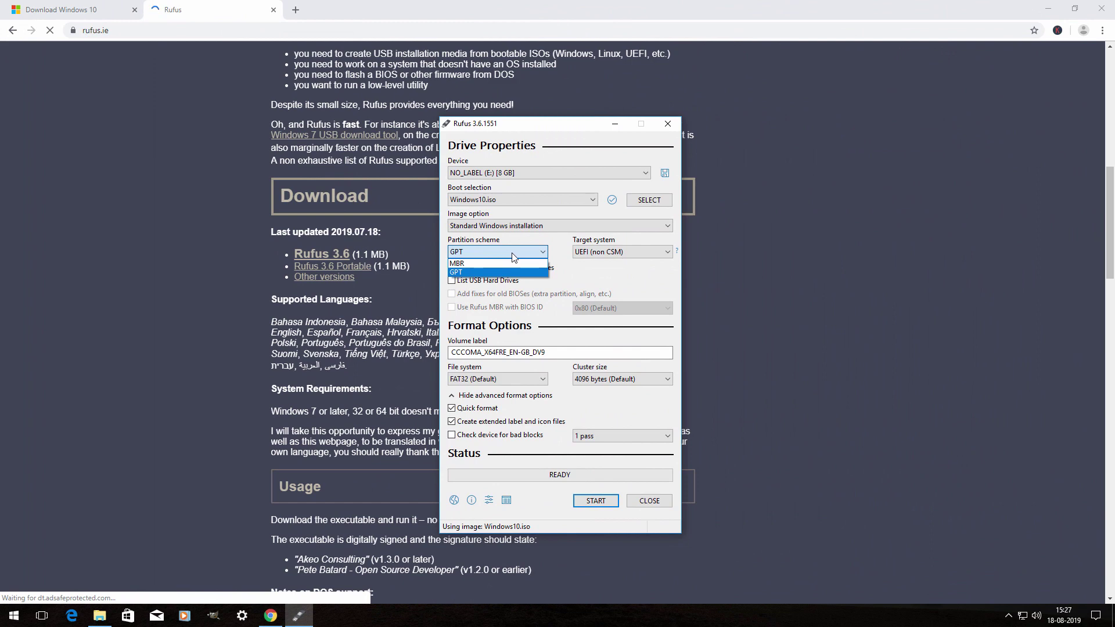
- Set the partition scheme to MBR, start writing and accept erasing all data on the drive
left_click(465, 264)
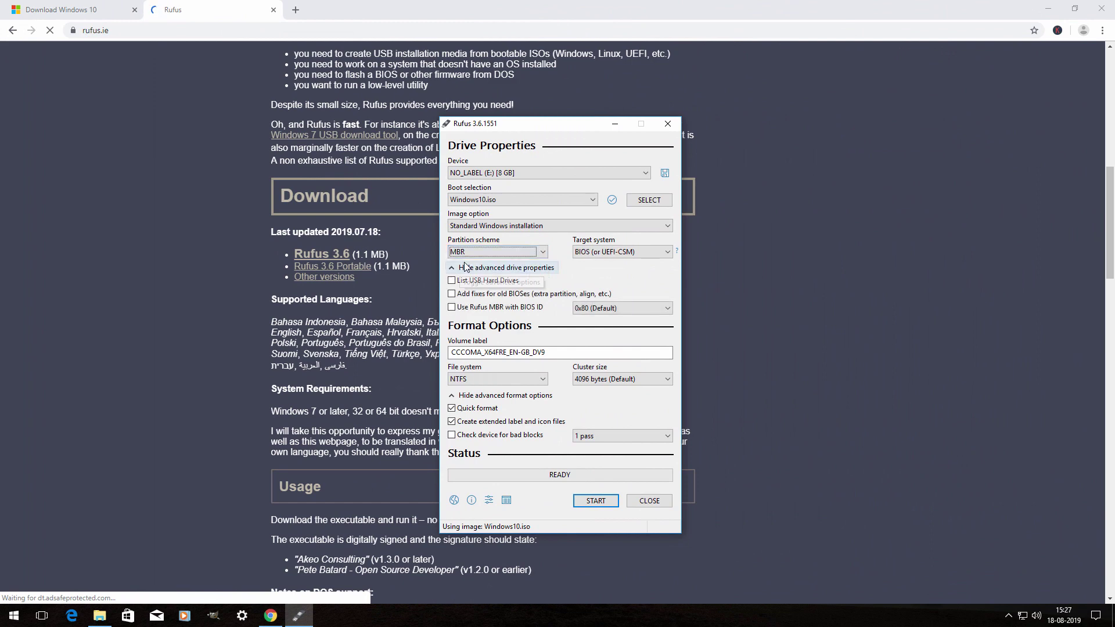
left_click(596, 502)
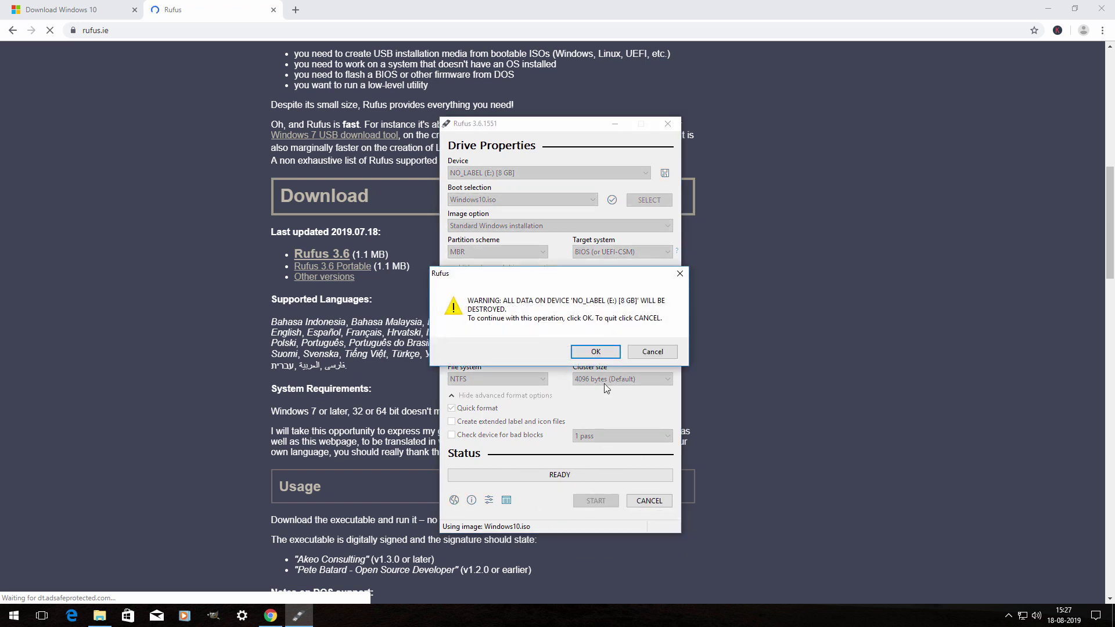
left_click(595, 351)
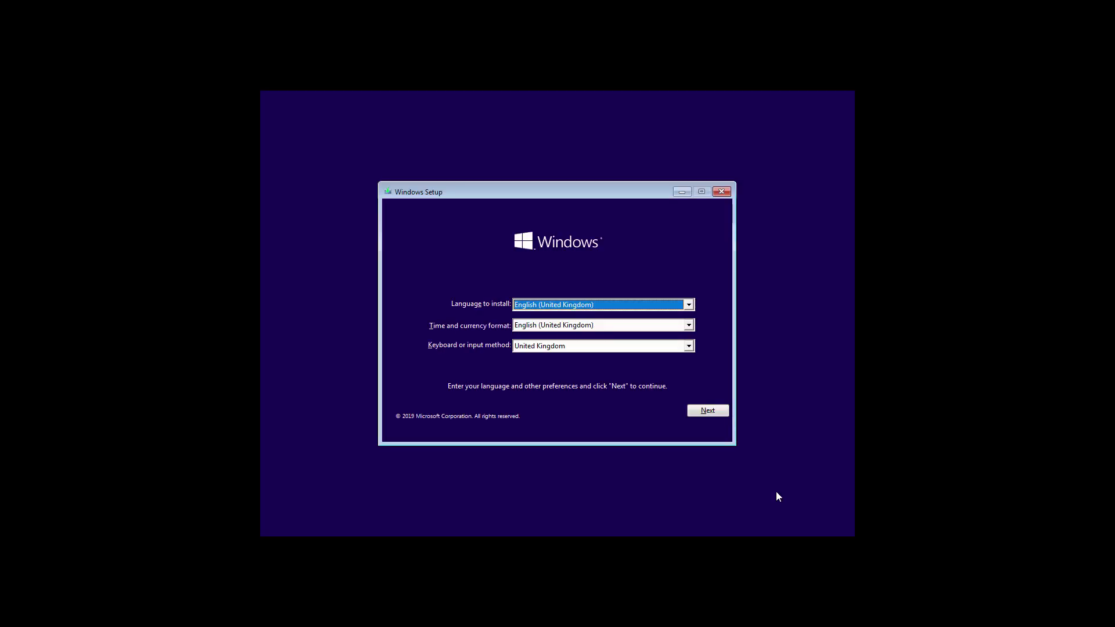
- Continue past the language screen, skip the product key and choose Windows 10 Pro as the edition
left_click(707, 410)
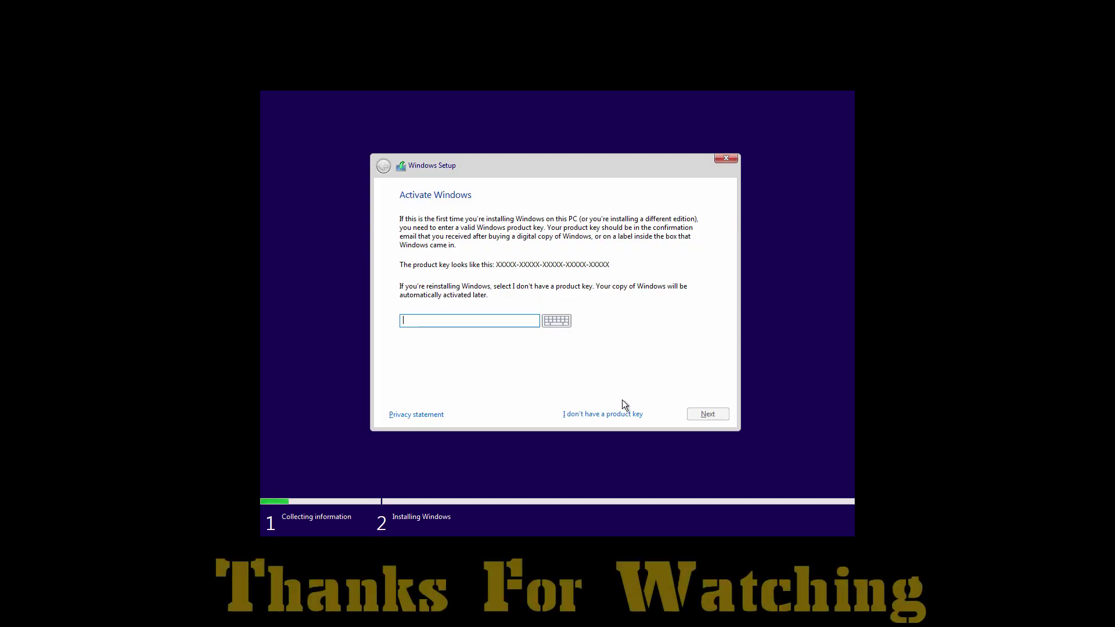
left_click(606, 411)
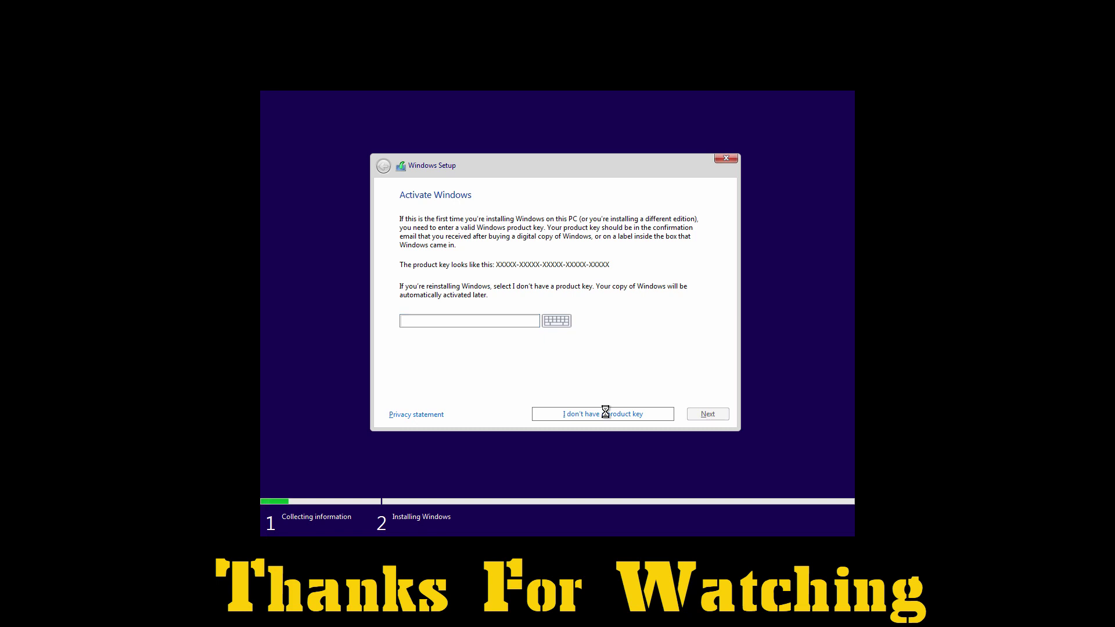
left_click(507, 291)
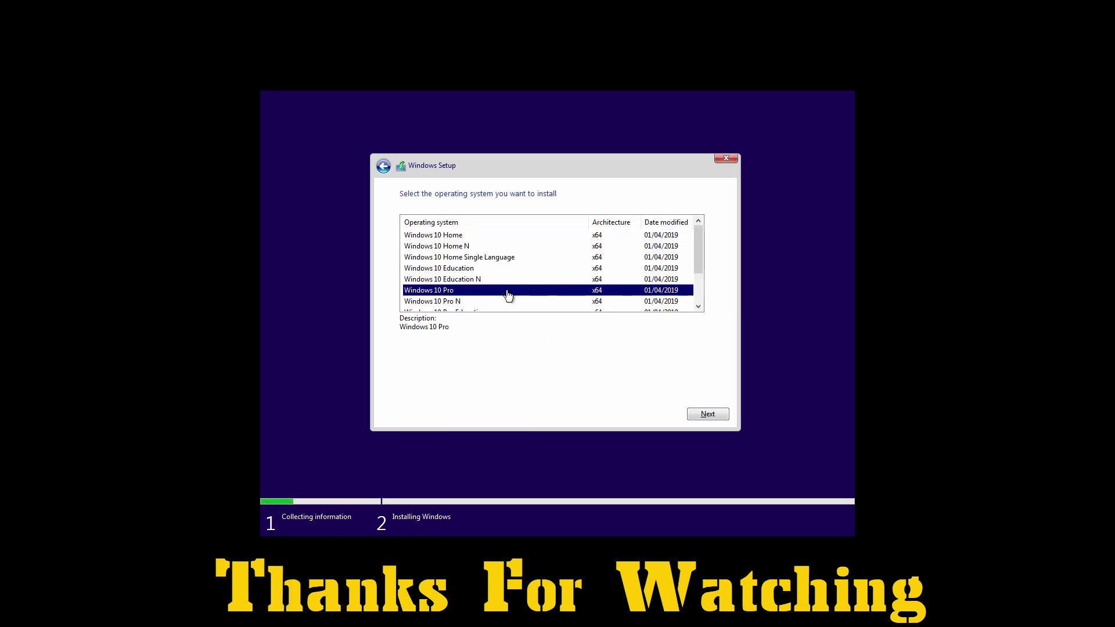